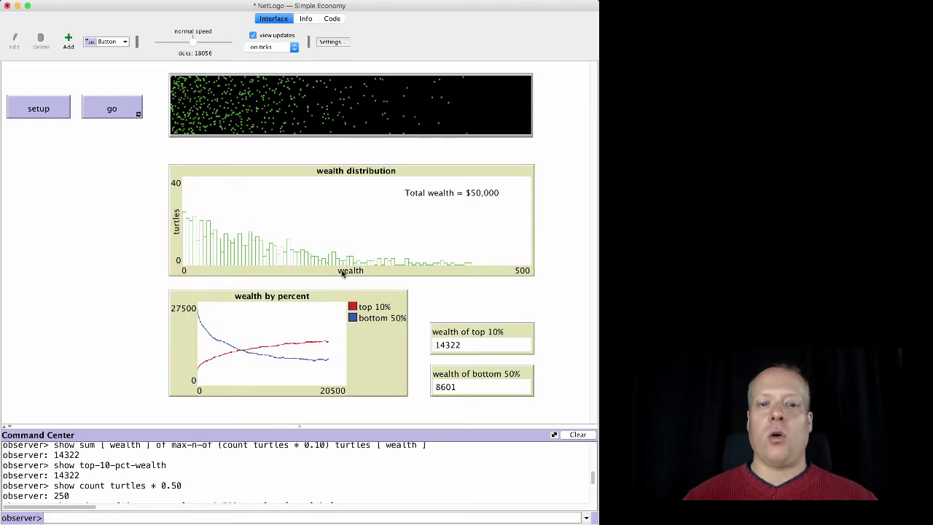
# - Open the wealth by percent plot editor, add then delete pen-2, and view top 10% colour swatches
pyautogui.rightClick(316, 336)
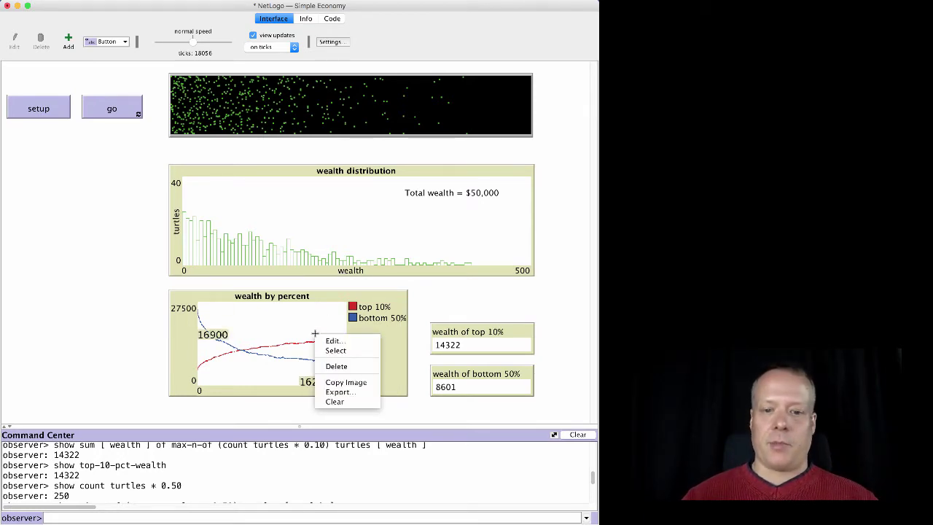
pyautogui.click(329, 340)
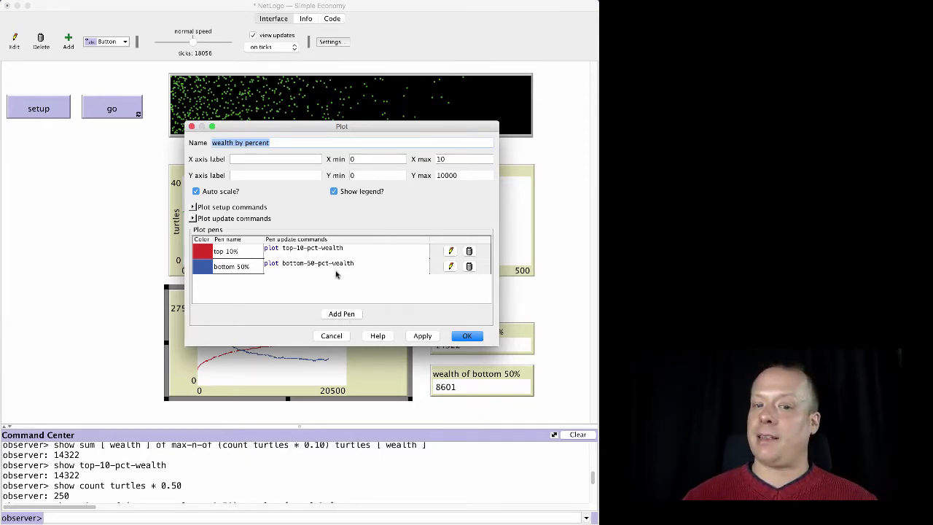
pyautogui.click(343, 315)
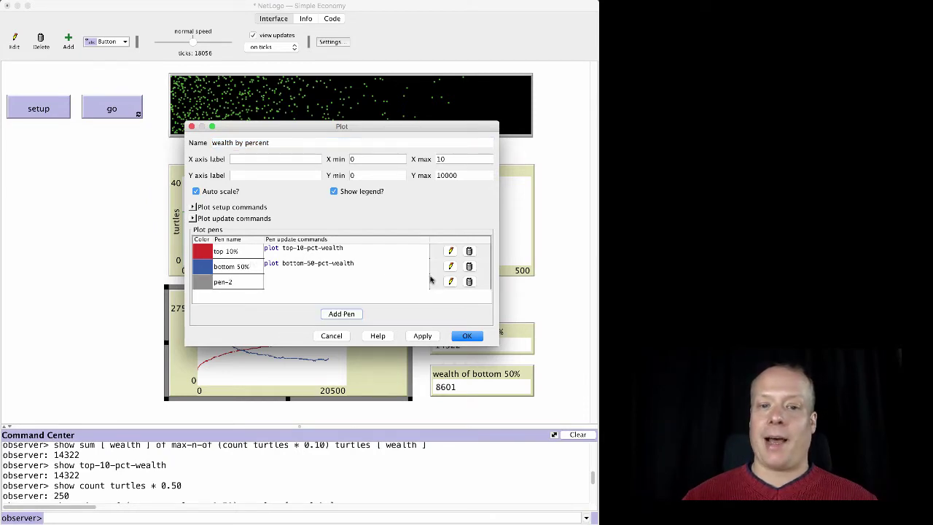
pyautogui.click(469, 281)
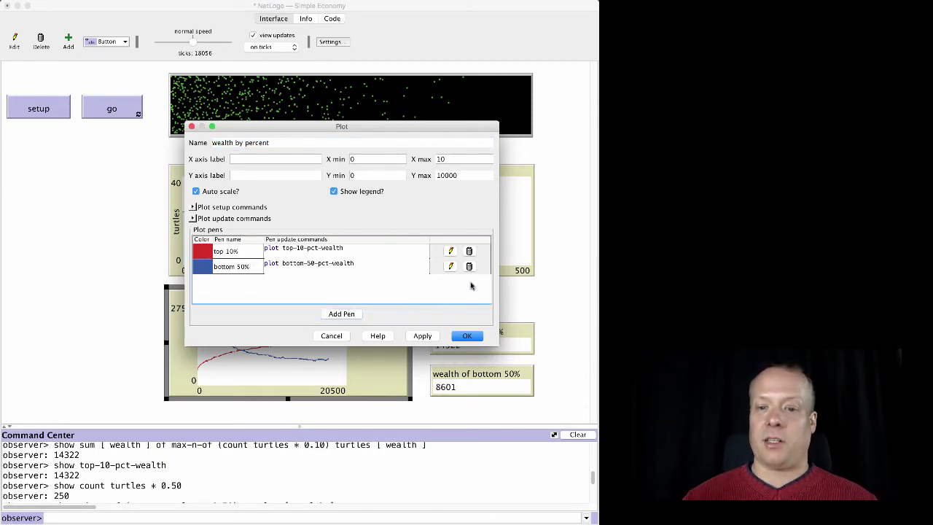
pyautogui.click(203, 249)
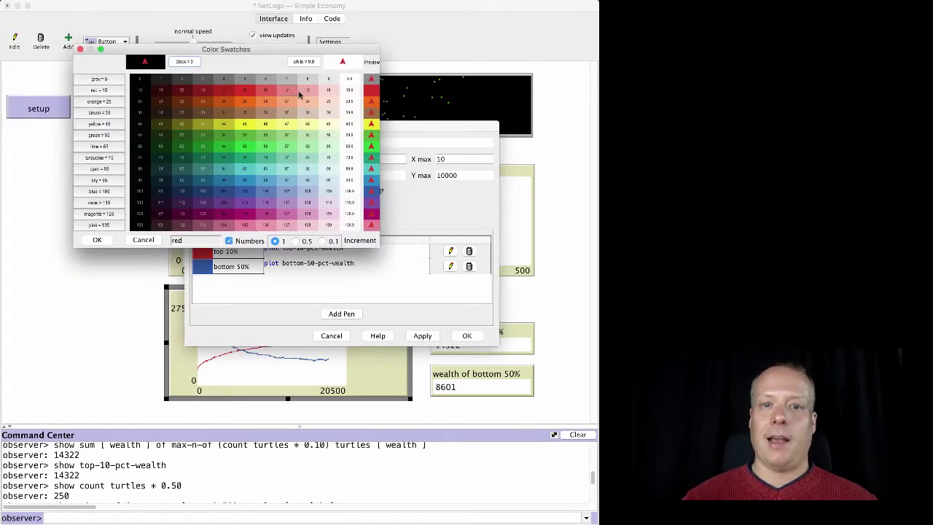
# - Dismiss the colour swatches unchanged and confirm the wealth by percent plot settings with OK
pyautogui.click(80, 49)
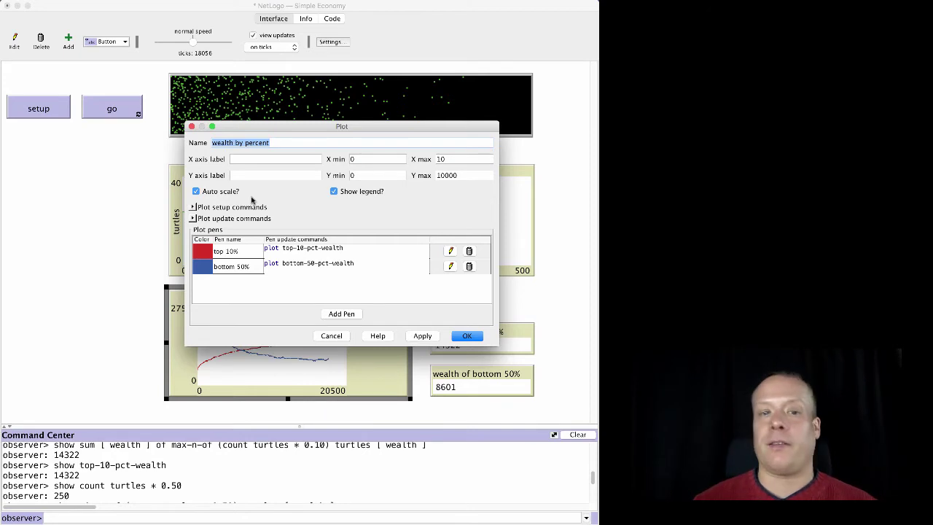
pyautogui.click(468, 339)
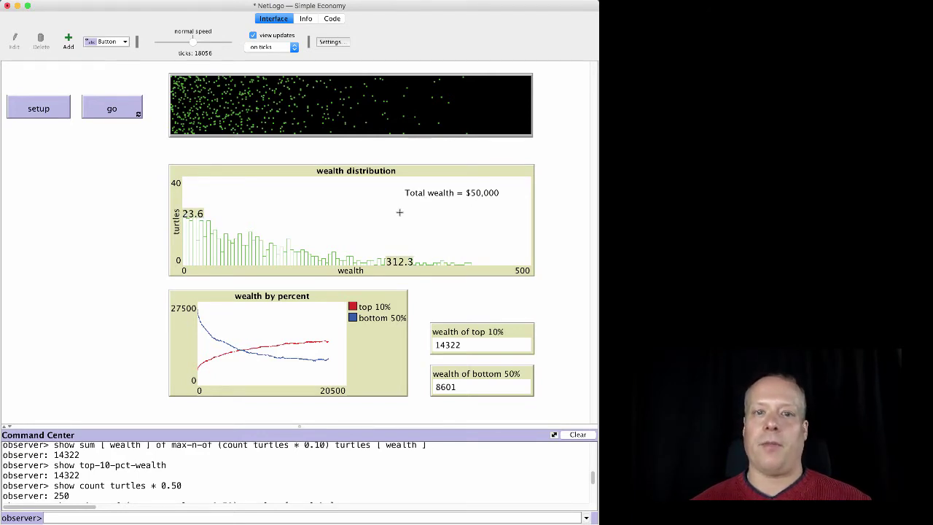
# - Open the wealth distribution plot editor and keep its current pen in Bar mode at interval 5.0
pyautogui.rightClick(340, 208)
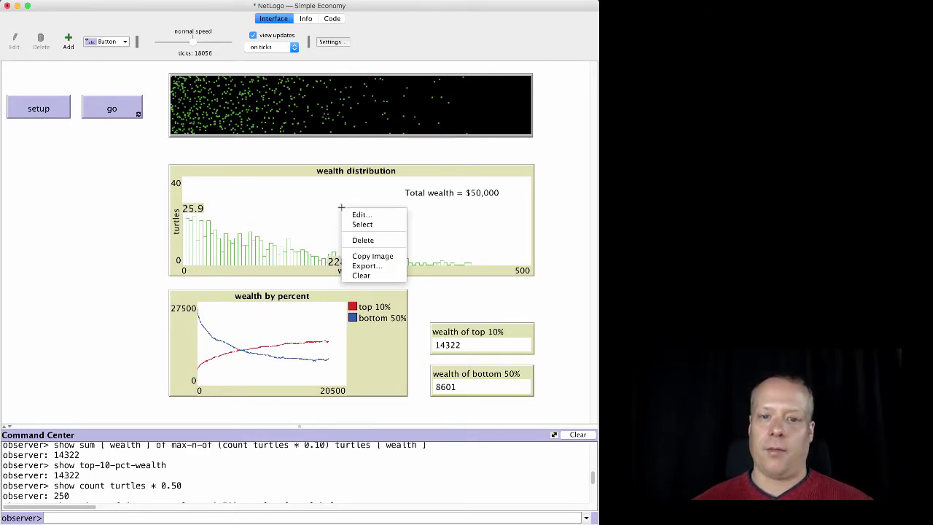
pyautogui.click(387, 215)
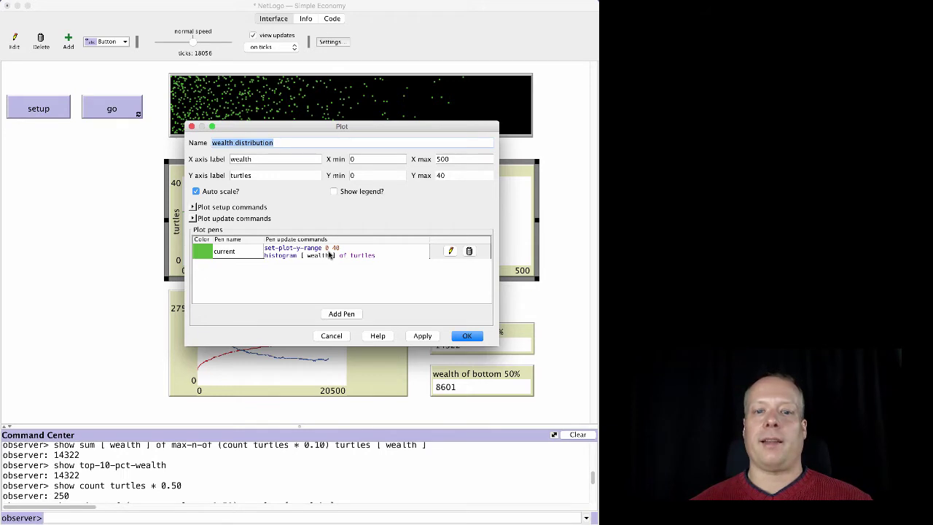
pyautogui.doubleClick(329, 254)
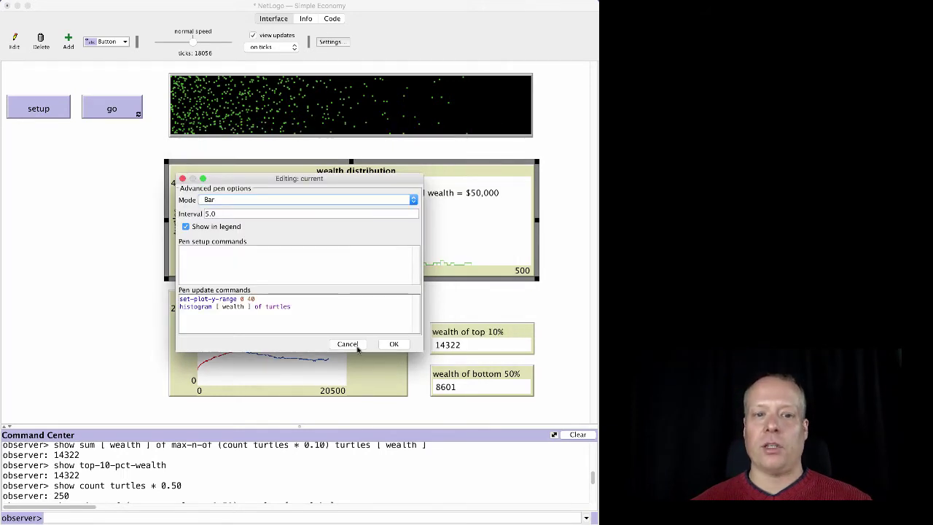
pyautogui.moveTo(263, 298); pyautogui.dragTo(182, 296)
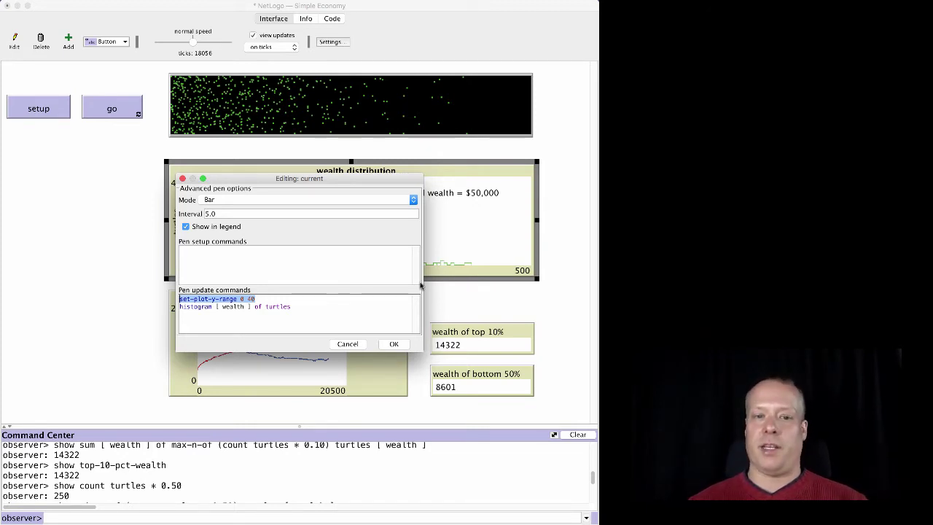
pyautogui.click(333, 204)
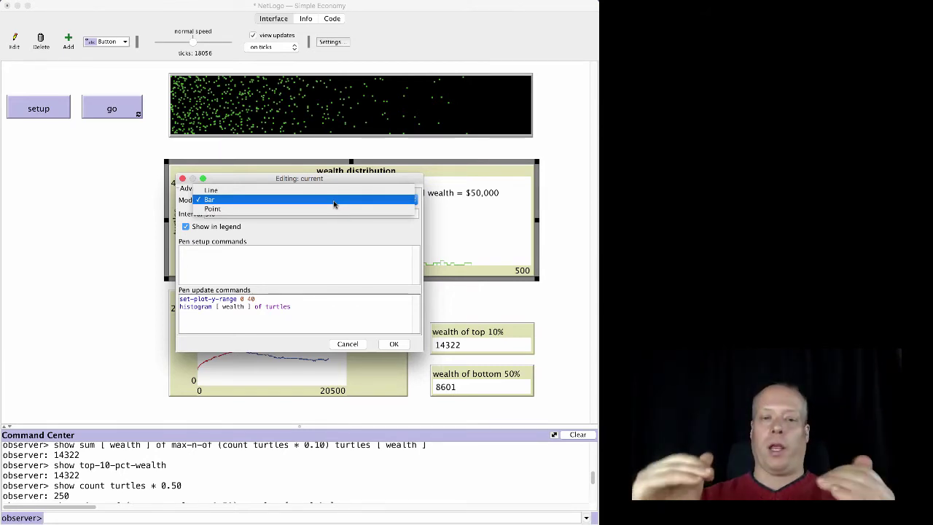
pyautogui.click(333, 204)
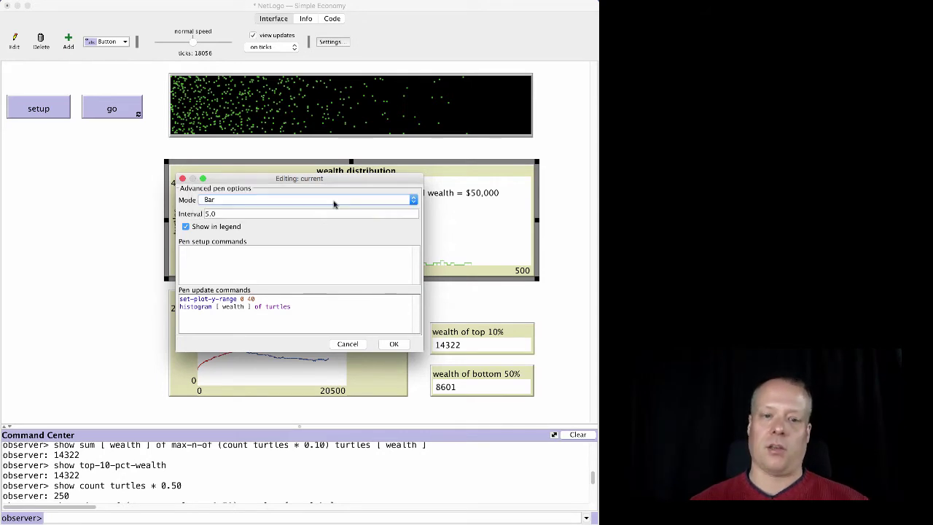
pyautogui.click(394, 343)
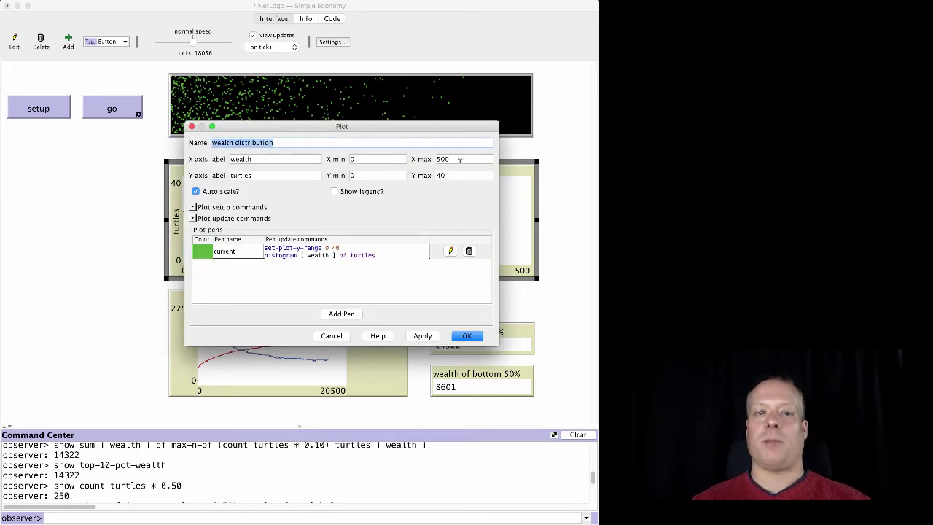
# - Check X max 500 and Y max 40, then close the wealth distribution plot settings
pyautogui.moveTo(459, 158); pyautogui.dragTo(427, 161)
pyautogui.click(454, 174)
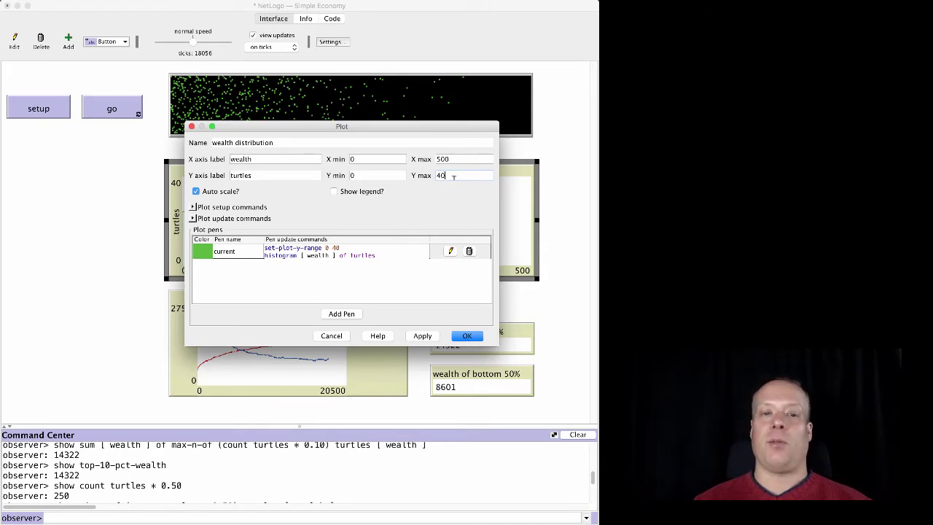
pyautogui.click(467, 337)
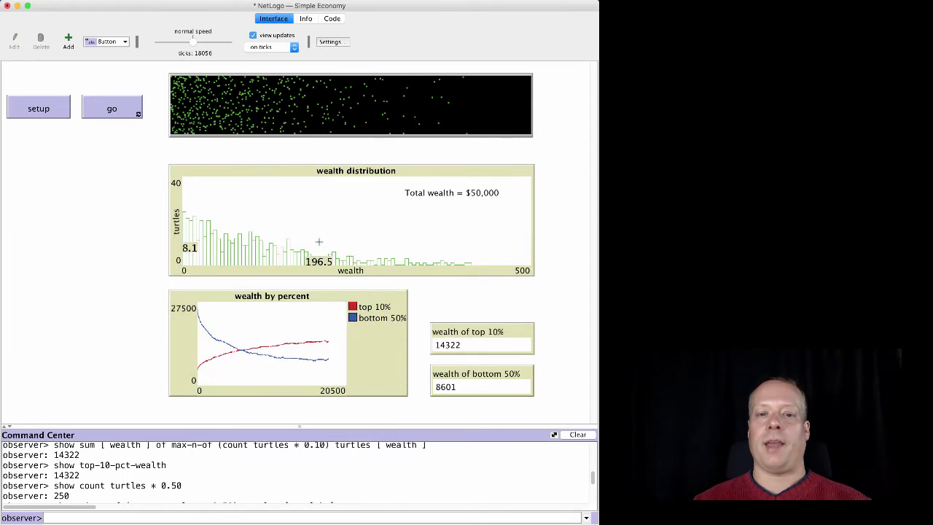
# - Run go continuously, then review the wealth distribution plot's empty setup and update commands
pyautogui.click(111, 110)
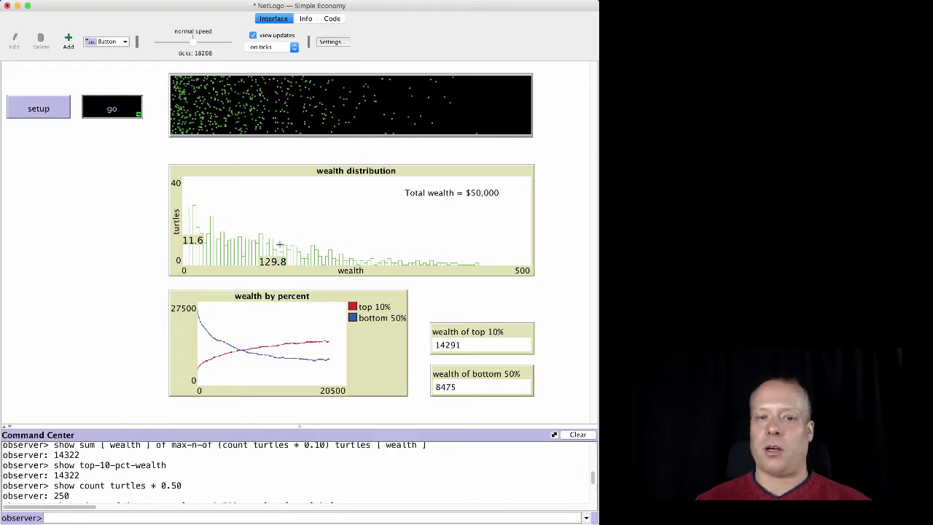
pyautogui.rightClick(250, 204)
pyautogui.click(264, 211)
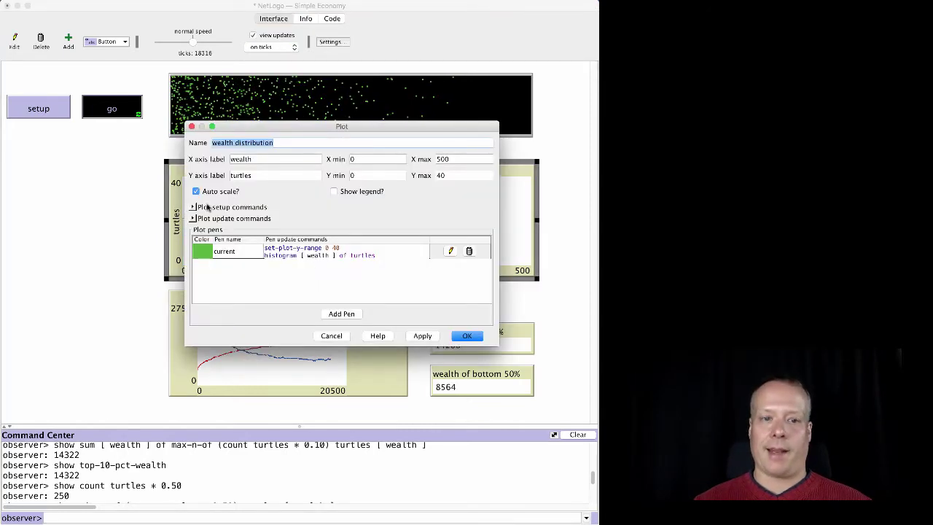
pyautogui.click(192, 207)
pyautogui.click(193, 258)
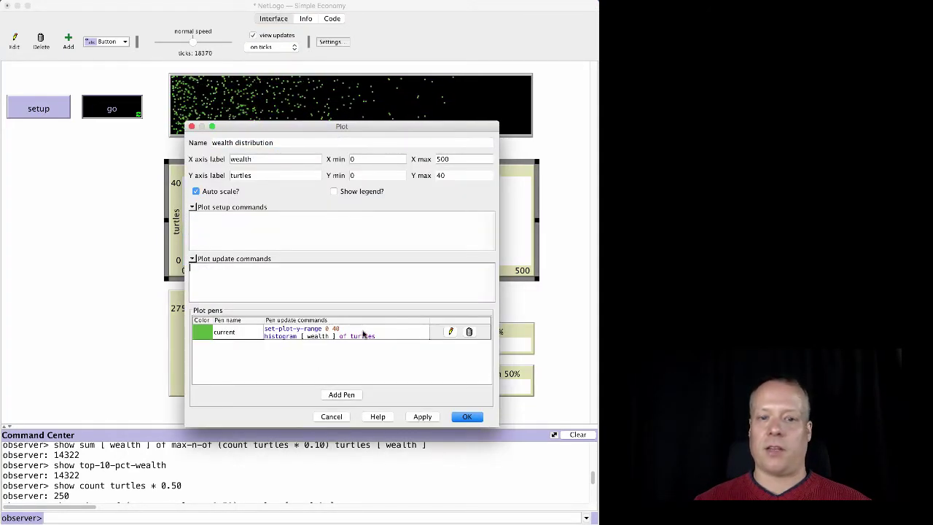
pyautogui.click(463, 416)
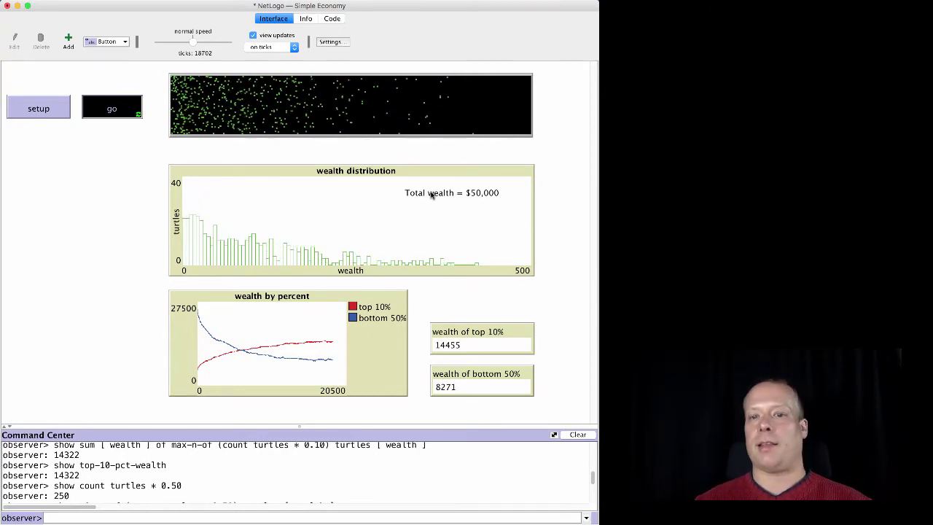
# - Stop the model at 18744 ticks and drag the wealth distribution plot up and to the left
pyautogui.click(135, 112)
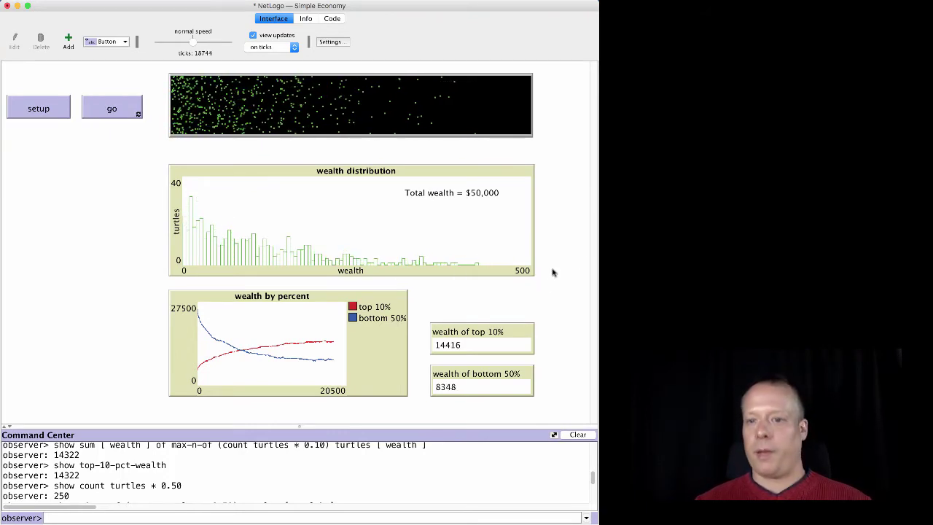
pyautogui.moveTo(543, 292); pyautogui.dragTo(376, 250)
pyautogui.click(501, 243)
pyautogui.moveTo(492, 230); pyautogui.dragTo(452, 166)
pyautogui.click(113, 43)
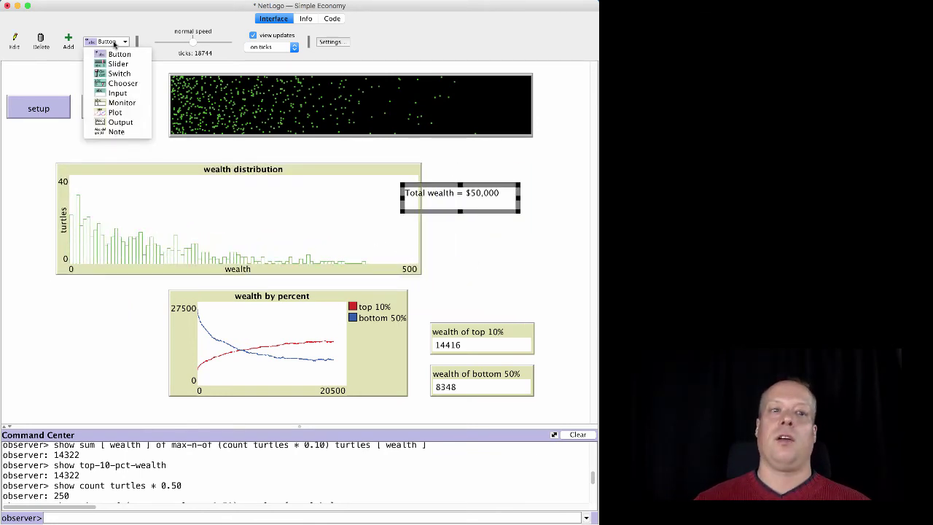
# - Add a 'Histogram of Wealth' note and drag it into the upper middle of the wealth distribution plot
pyautogui.click(128, 137)
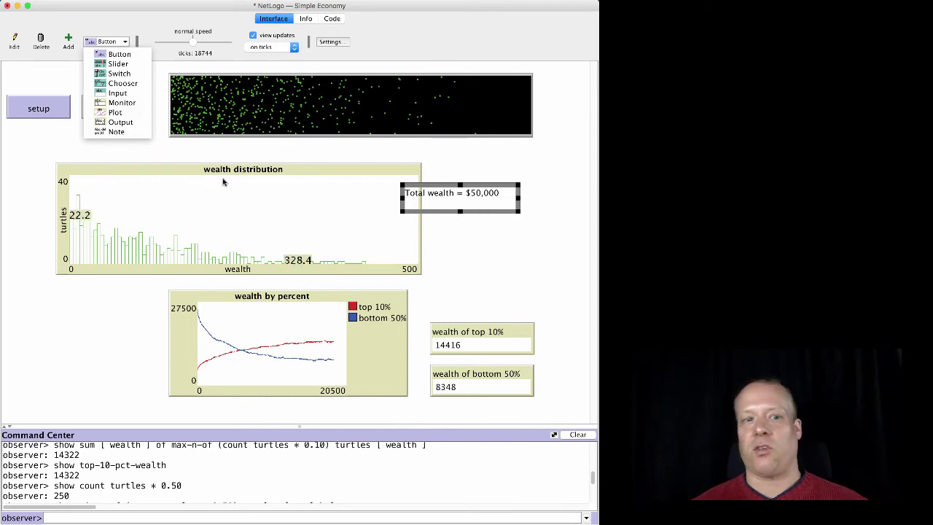
pyautogui.click(133, 133)
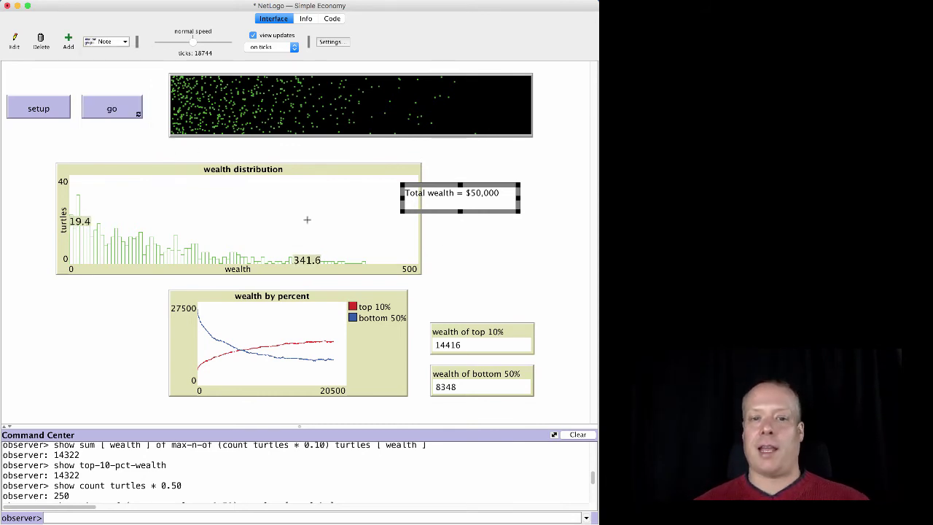
pyautogui.click(447, 241)
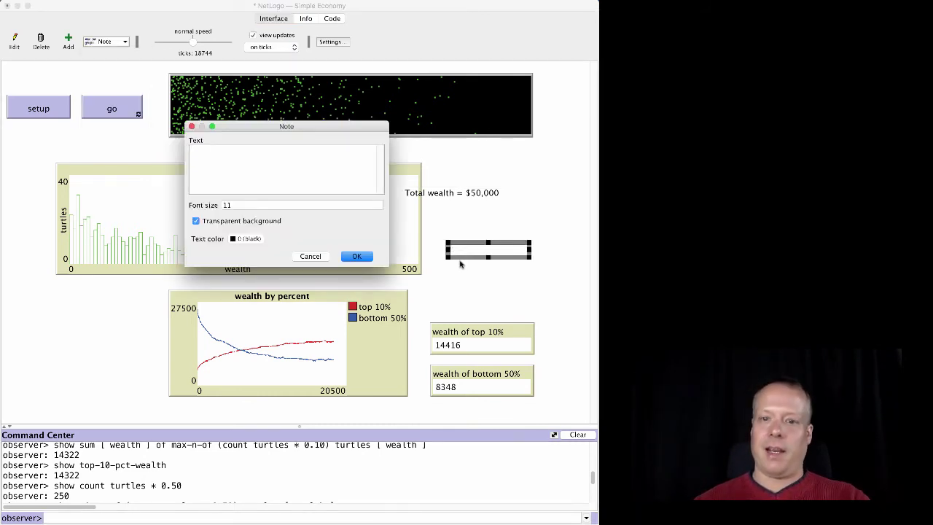
pyautogui.write('Histo')
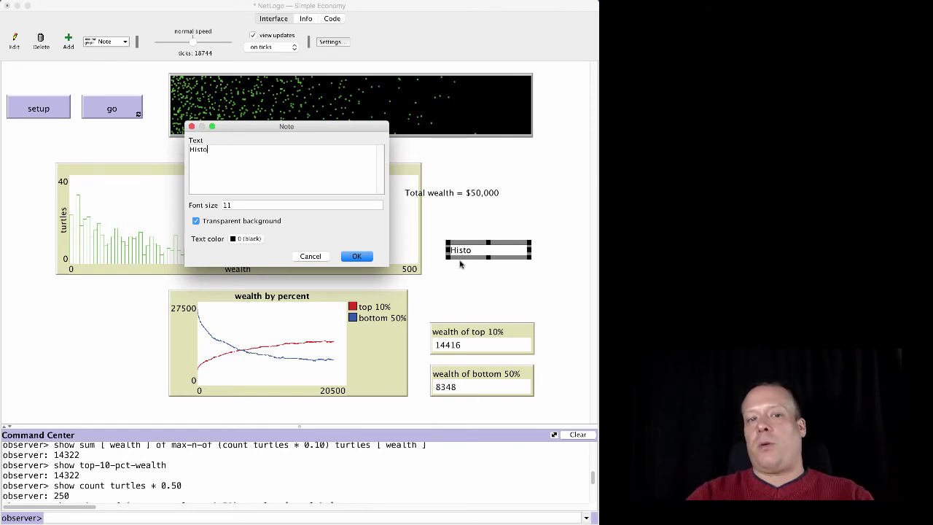
pyautogui.write('gram of Wealth')
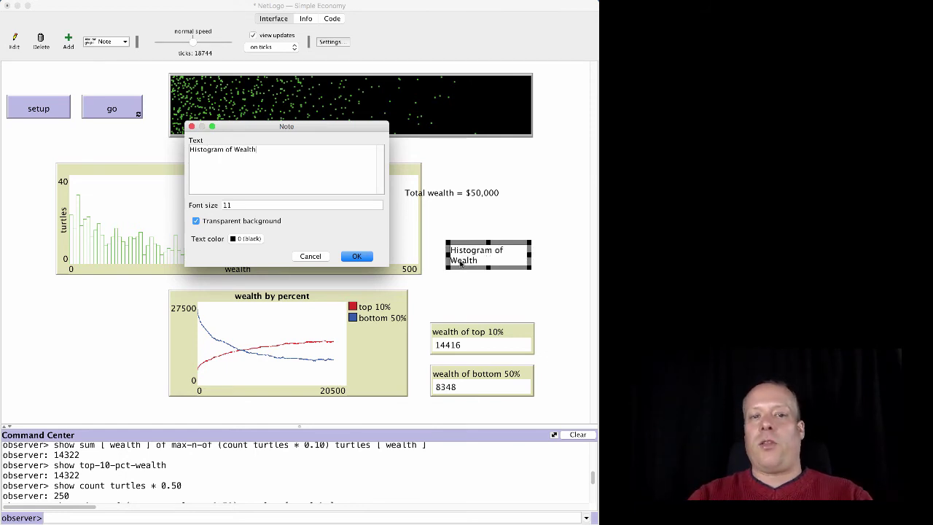
pyautogui.click(356, 255)
pyautogui.moveTo(490, 274); pyautogui.dragTo(399, 239)
pyautogui.moveTo(335, 223); pyautogui.dragTo(306, 213)
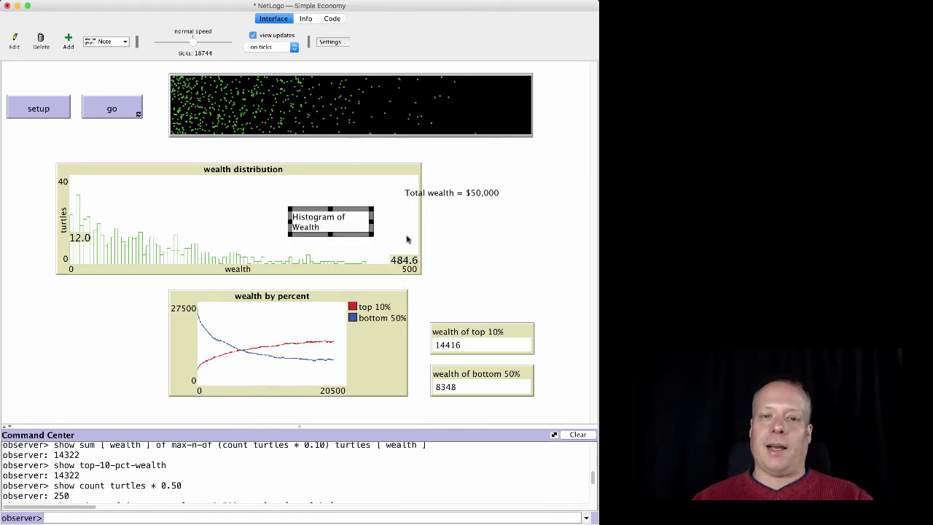
pyautogui.click(493, 268)
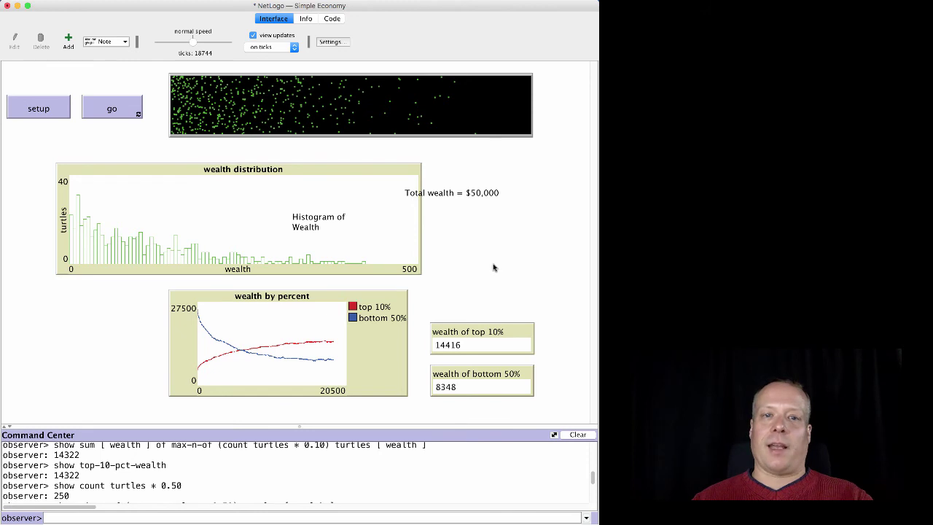